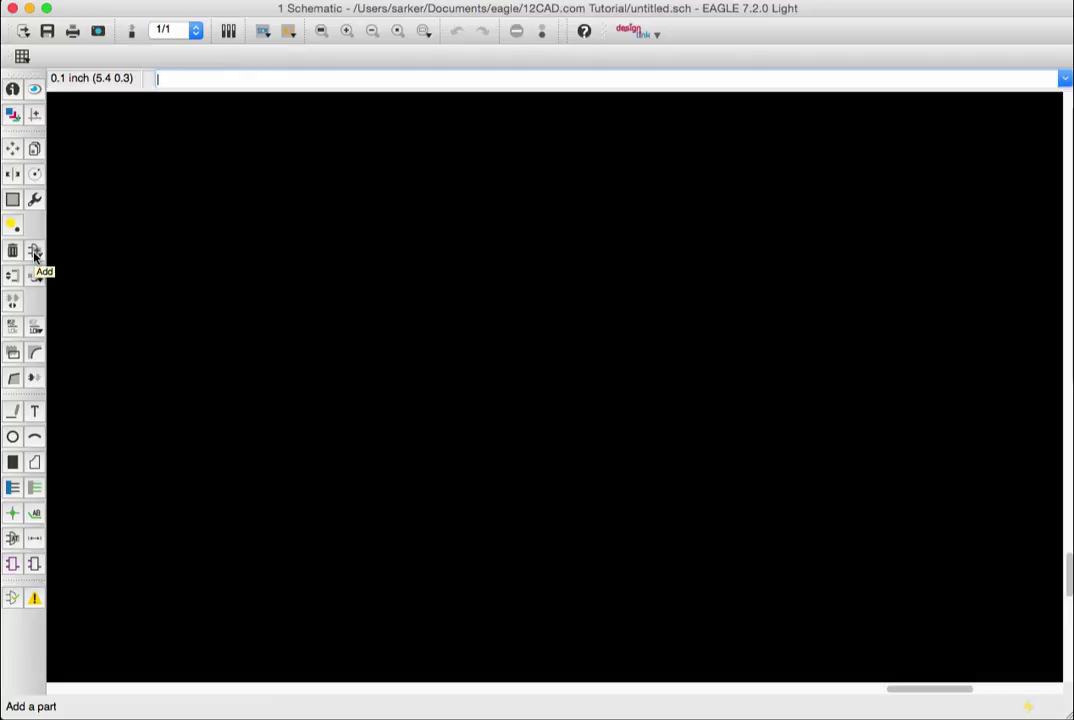
Open the ADD parts browser and collapse the SparkFun-Capacitors library.
{"action": "left_click", "coordinate": [34, 255]}
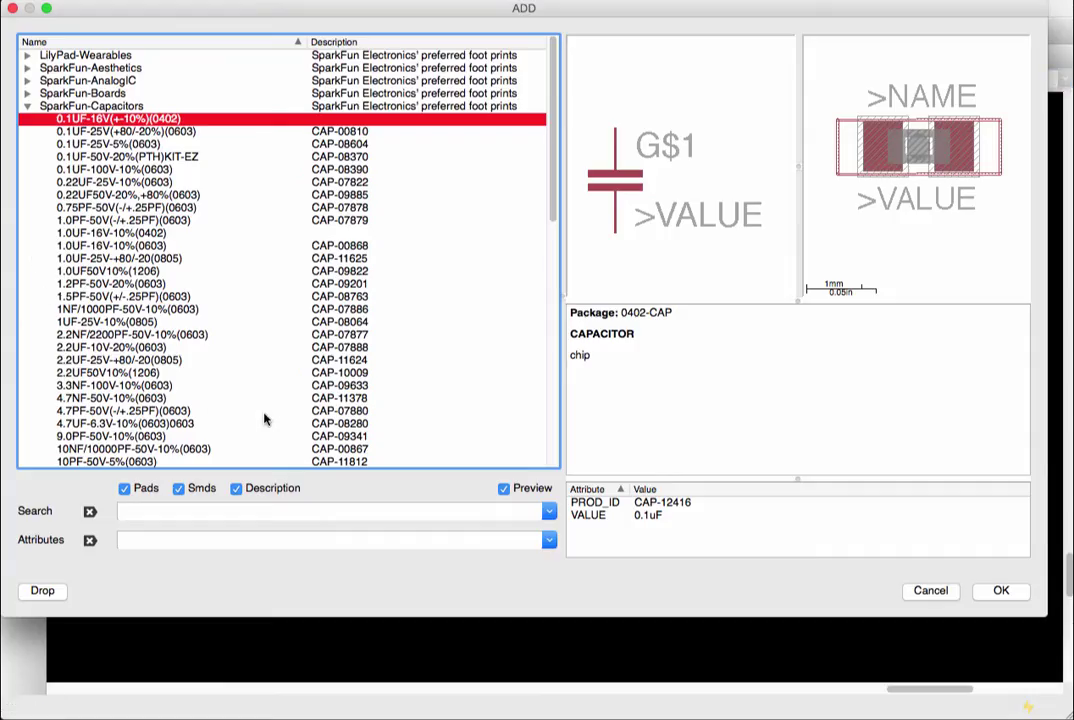
{"action": "left_click", "coordinate": [27, 105]}
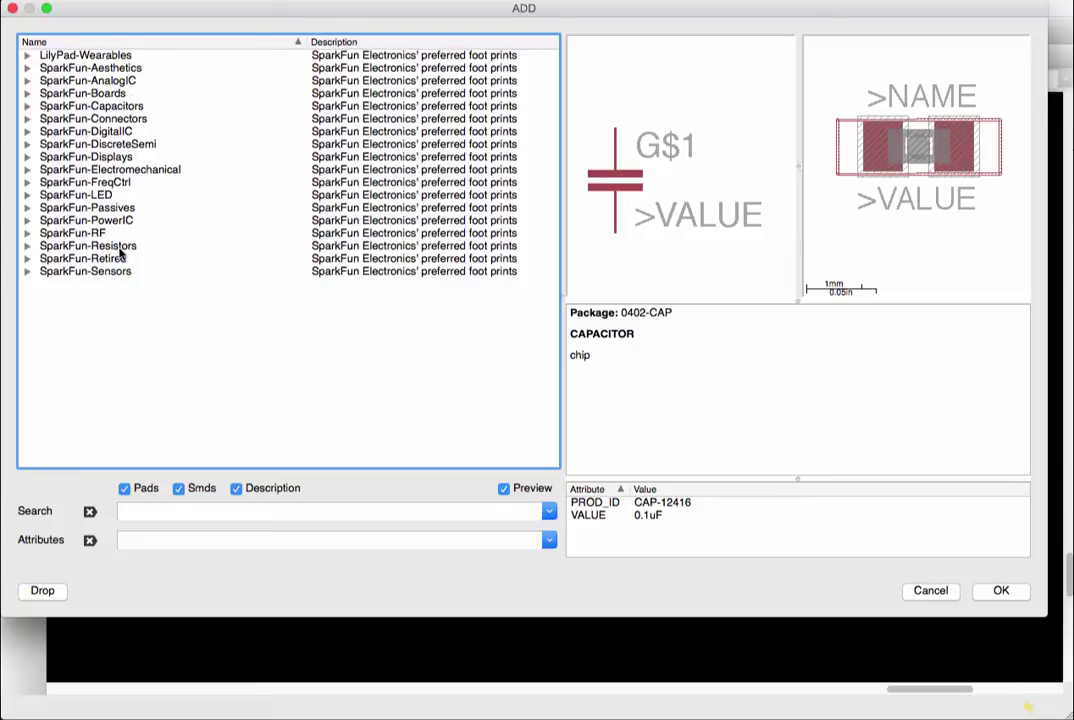
Select SparkFun-Capacitors and expand it to list parts like 0.1UF-16V(+-10%)(0402).
{"action": "left_click", "coordinate": [133, 108]}
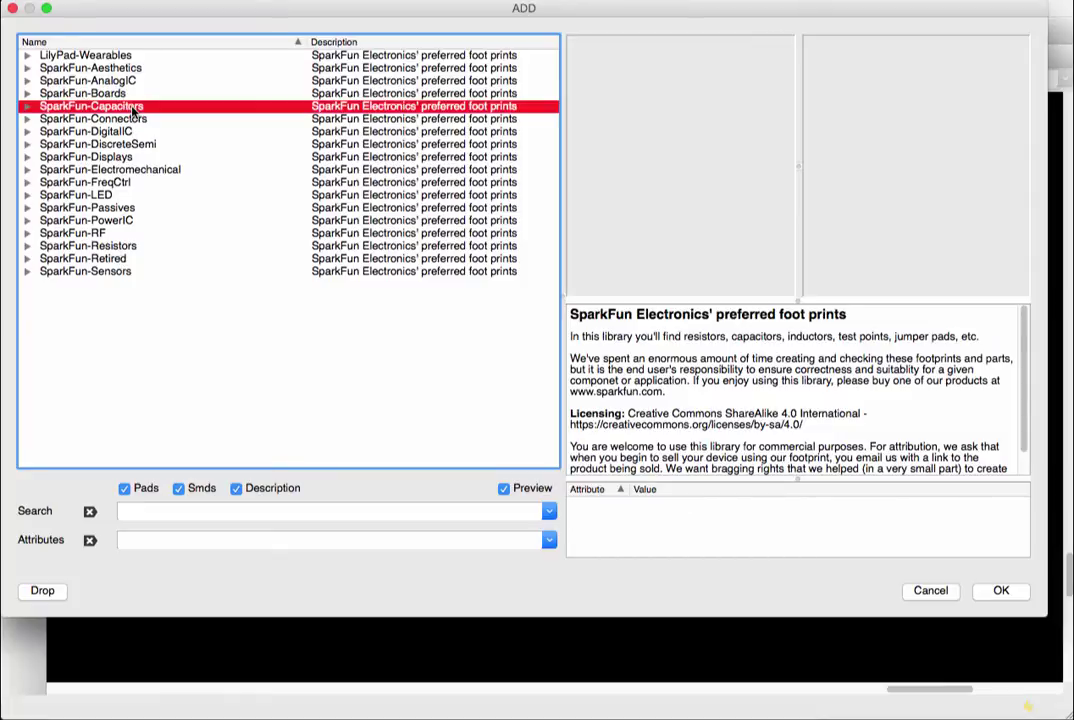
{"action": "left_click", "coordinate": [26, 106]}
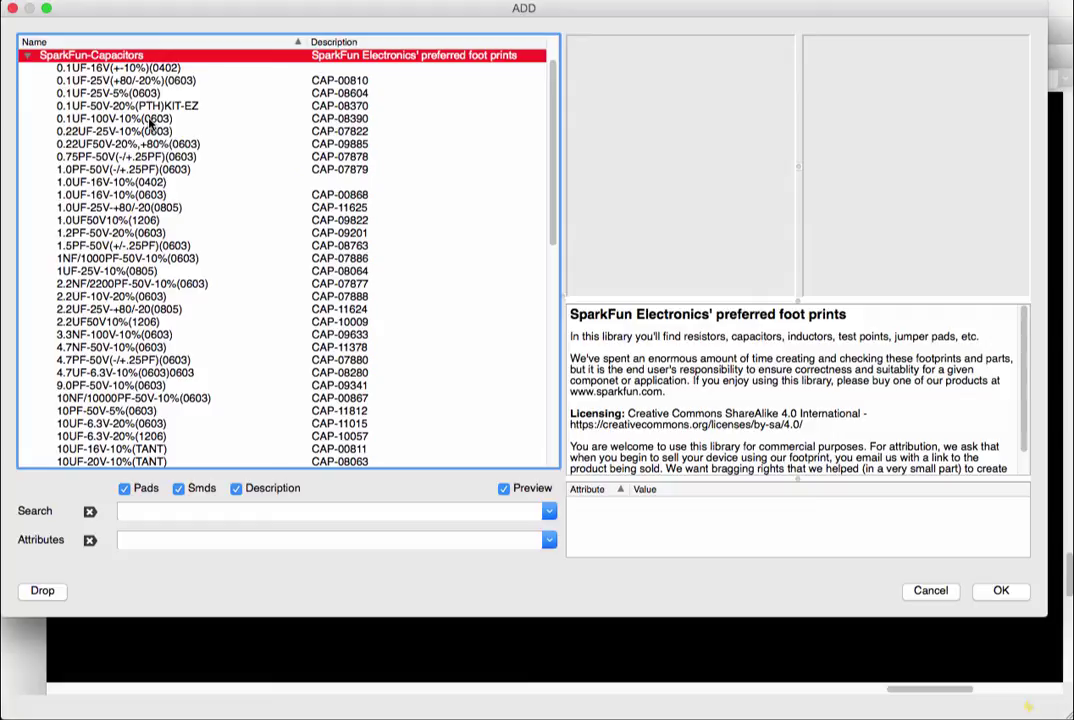
Preview the 0.1UF-100V-10%(0603) capacitor, CAP-08390, with its 0603-CAP package.
{"action": "left_click", "coordinate": [150, 119]}
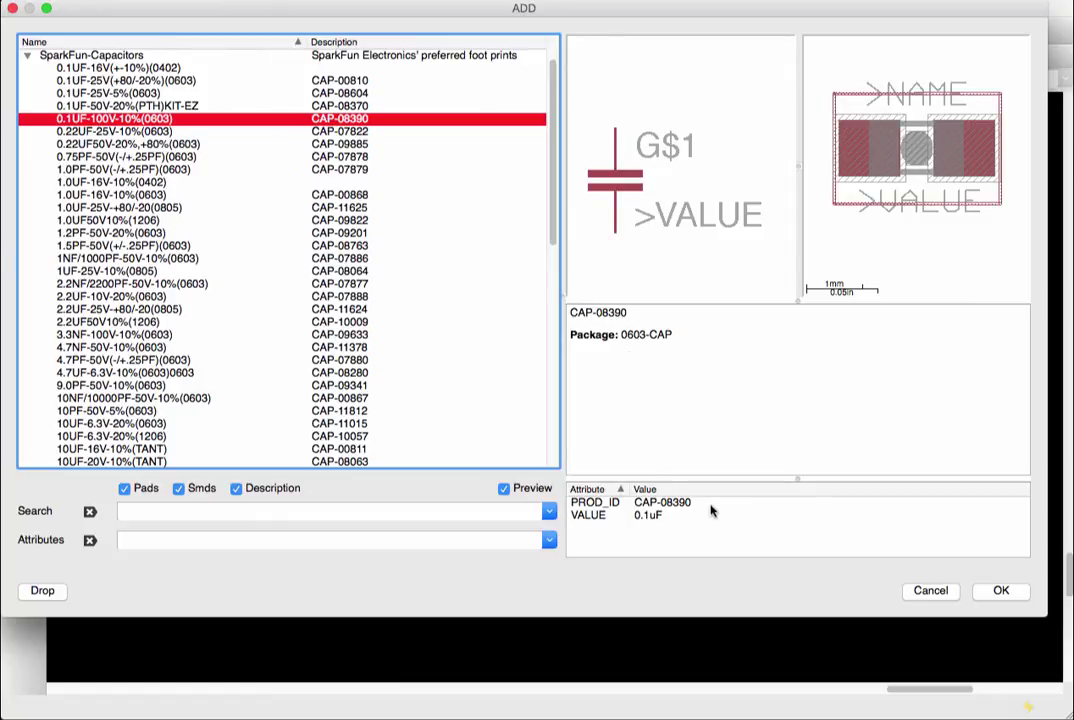
Inspect the capacitor's PROD_ID and VALUE attributes, then collapse SparkFun-Capacitors again.
{"action": "left_click", "coordinate": [662, 503]}
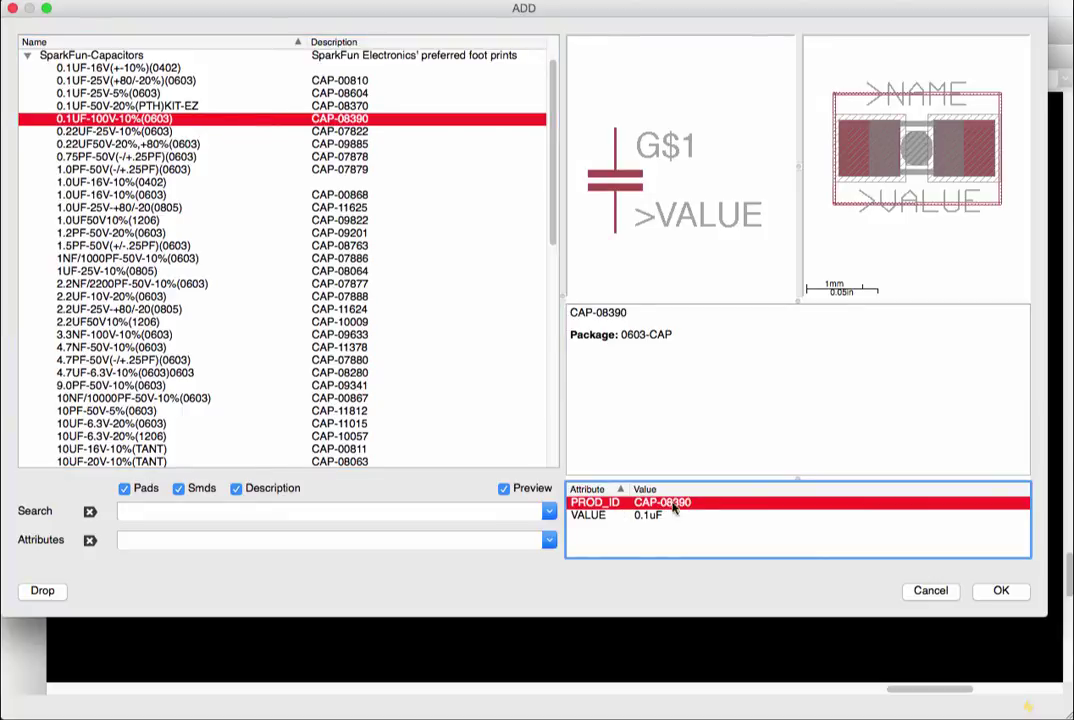
{"action": "left_click", "coordinate": [652, 515]}
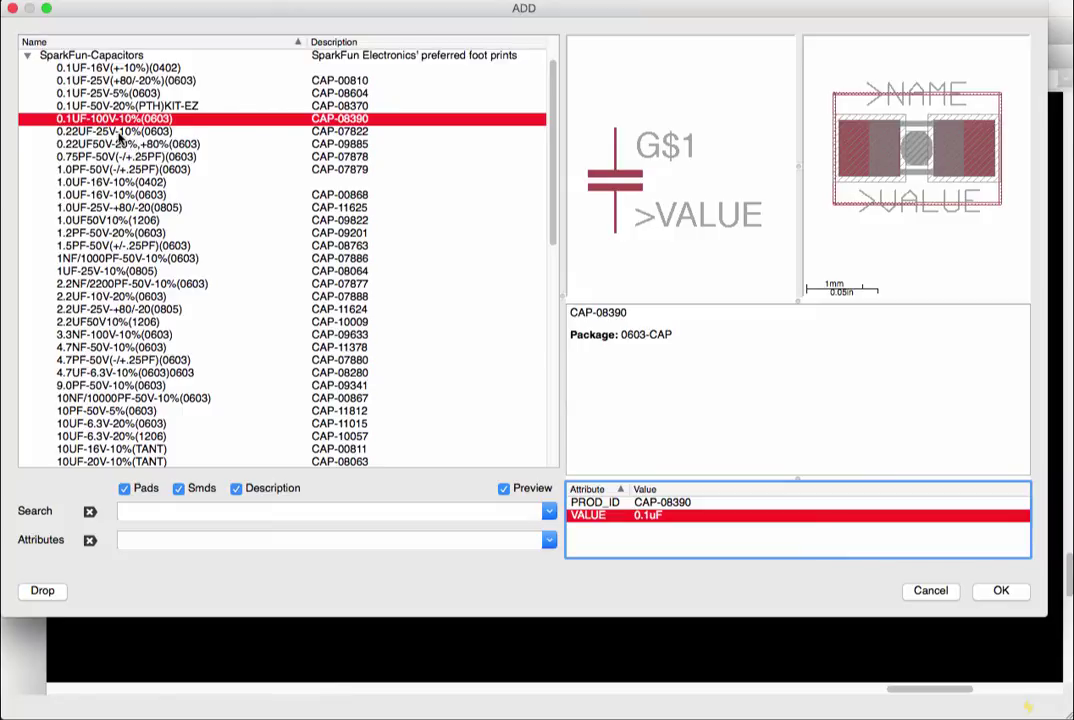
{"action": "left_click", "coordinate": [118, 132]}
{"action": "left_click", "coordinate": [102, 118]}
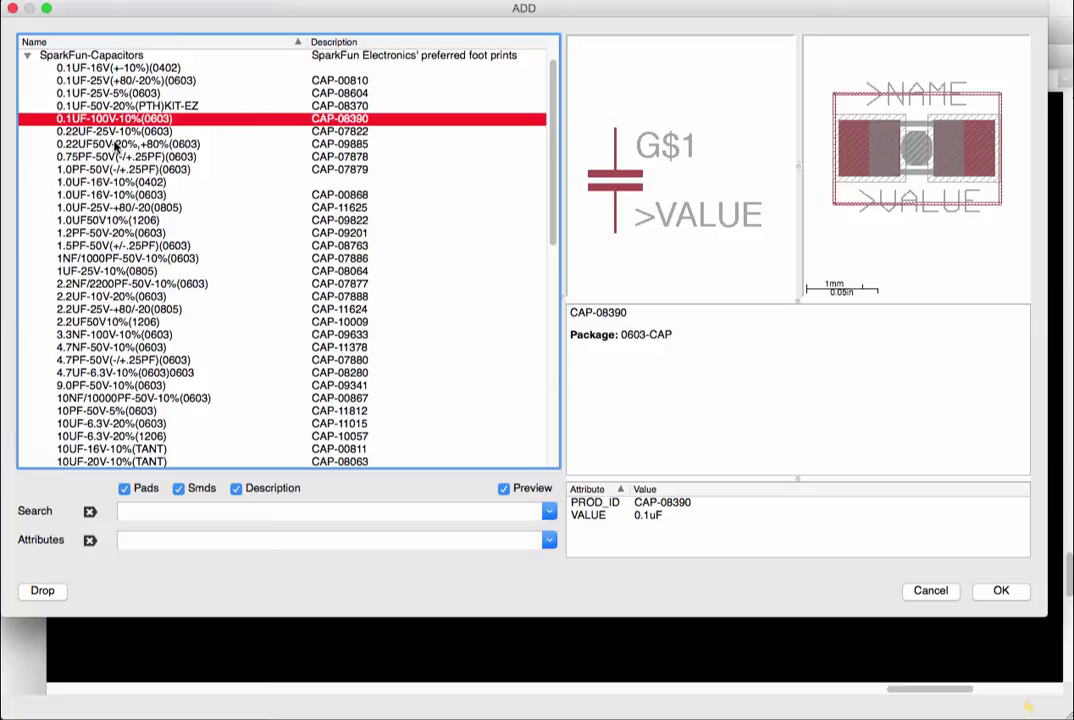
{"action": "left_click", "coordinate": [109, 68]}
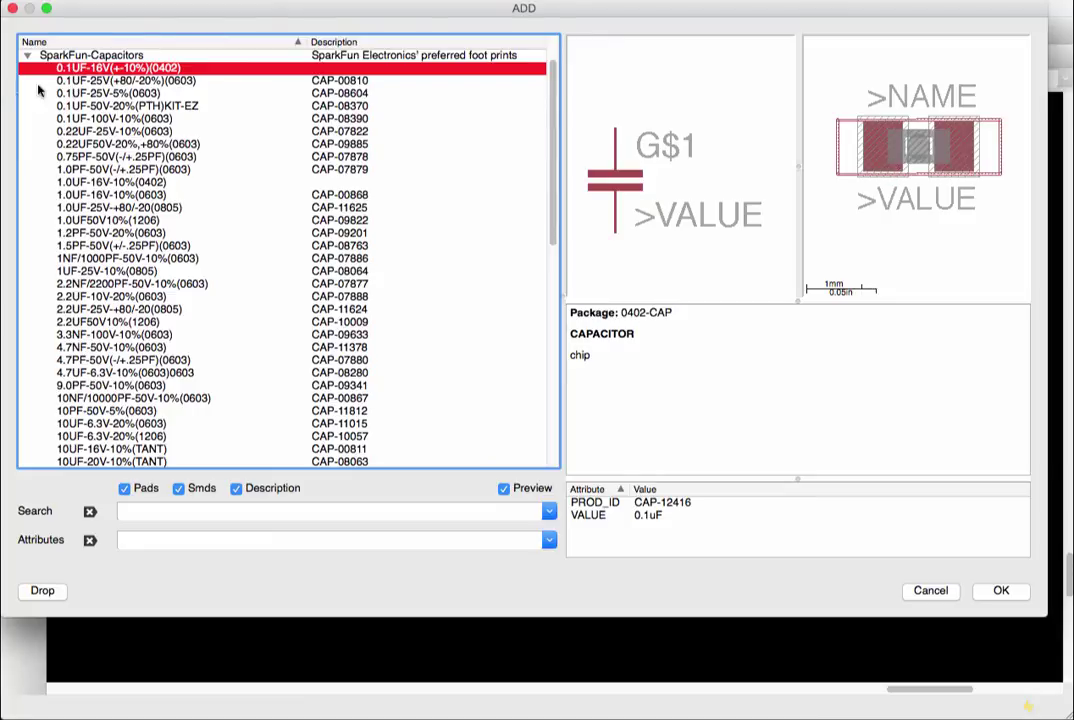
{"action": "left_click", "coordinate": [27, 57]}
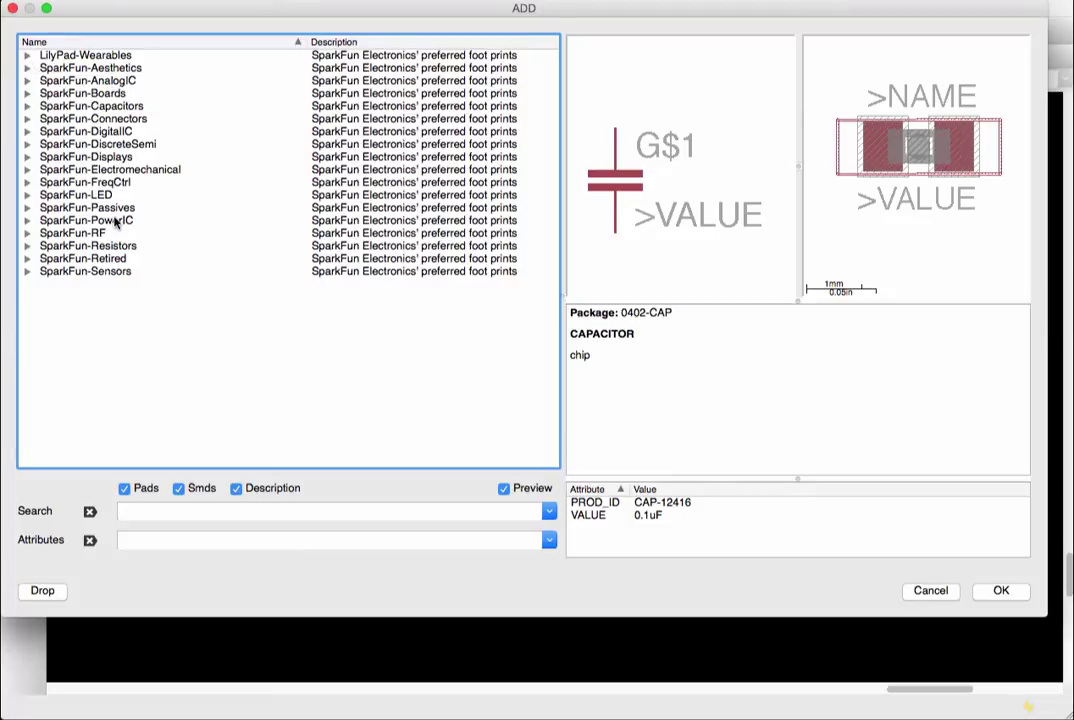
Expand SparkFun-Resistors and preview resistors from 0.001 ohm down to 0OHM-1/10W-5%(0603).
{"action": "double_click", "coordinate": [113, 245]}
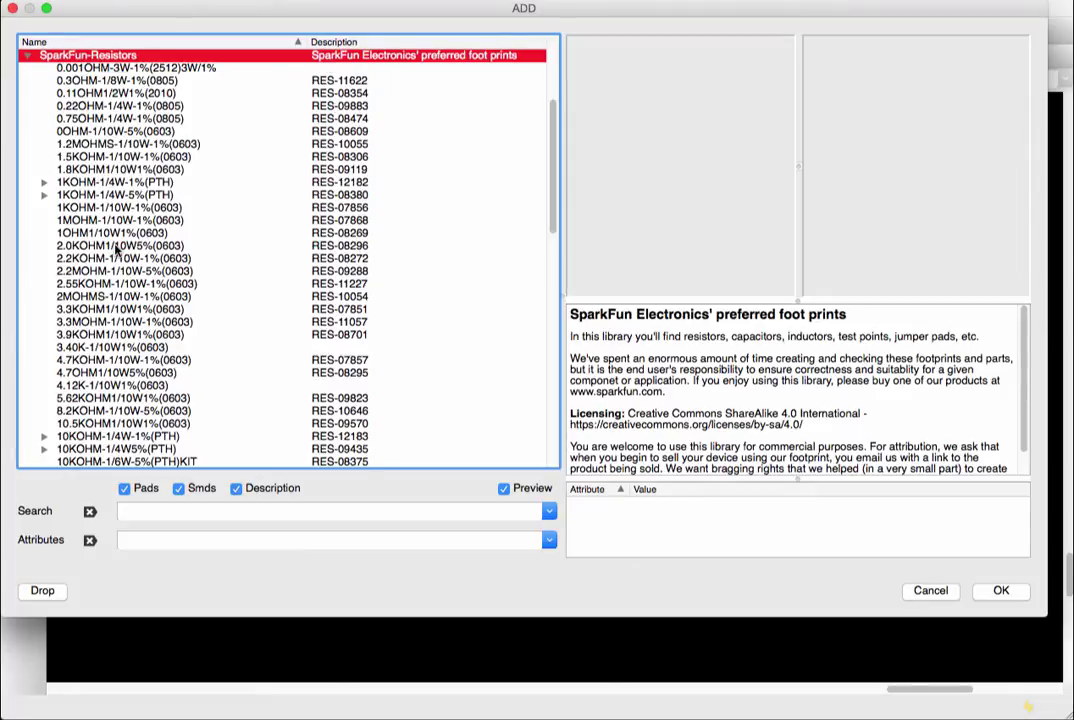
{"action": "left_click", "coordinate": [100, 68]}
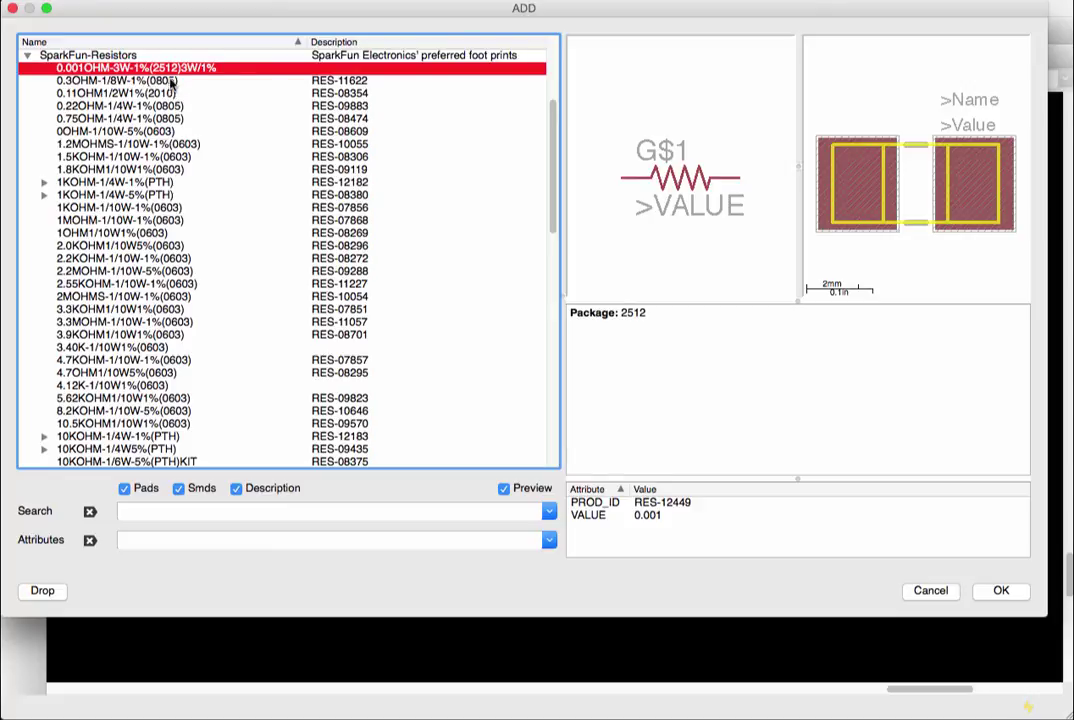
{"action": "left_click", "coordinate": [172, 81]}
{"action": "left_click", "coordinate": [172, 93]}
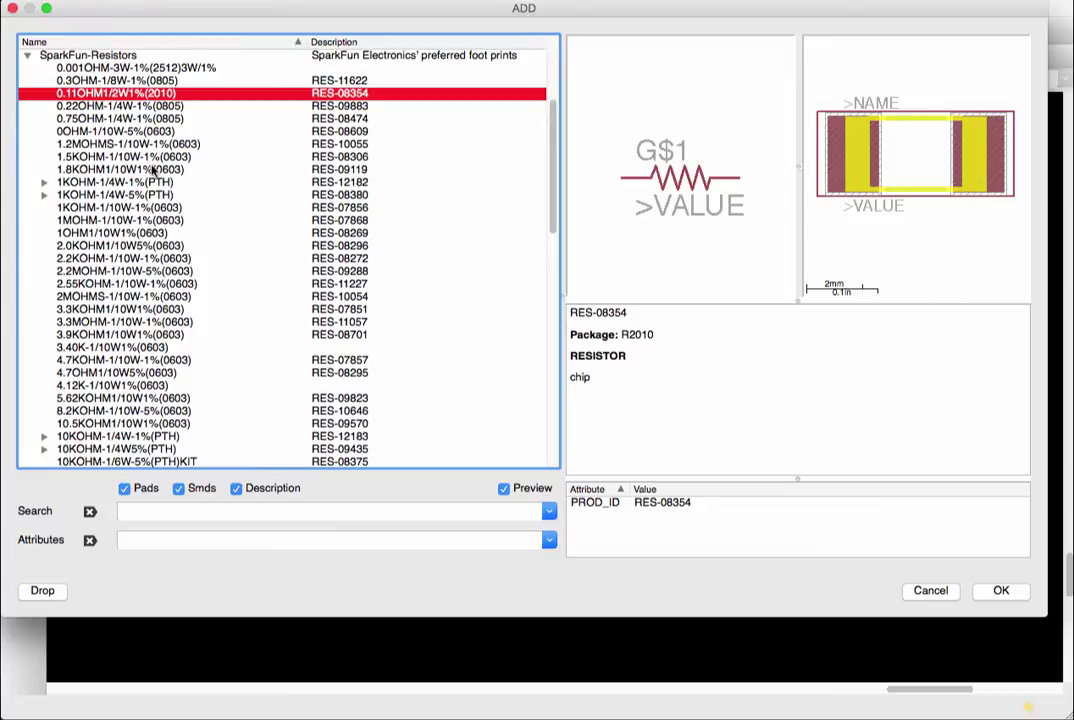
{"action": "left_click", "coordinate": [126, 132]}
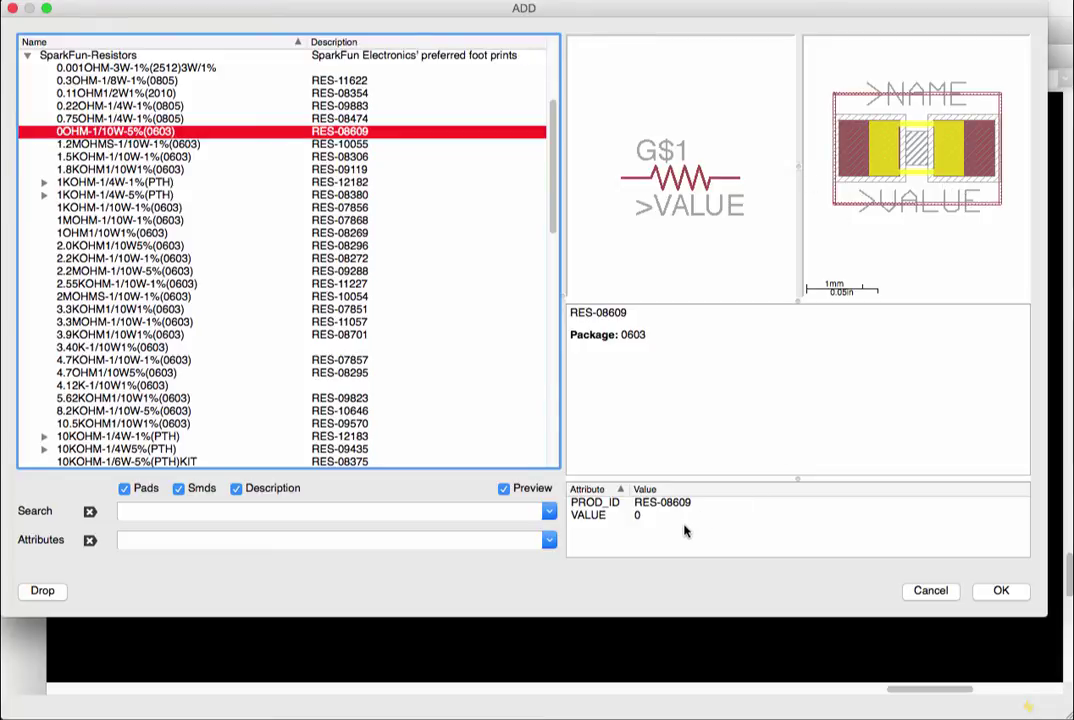
Check resistor attributes, preview 1.8KOHM1/10W1%(0603), and expand 1KOHM-1/4W-1%(PTH) into its axial variants.
{"action": "left_click", "coordinate": [642, 515]}
{"action": "left_click", "coordinate": [635, 503]}
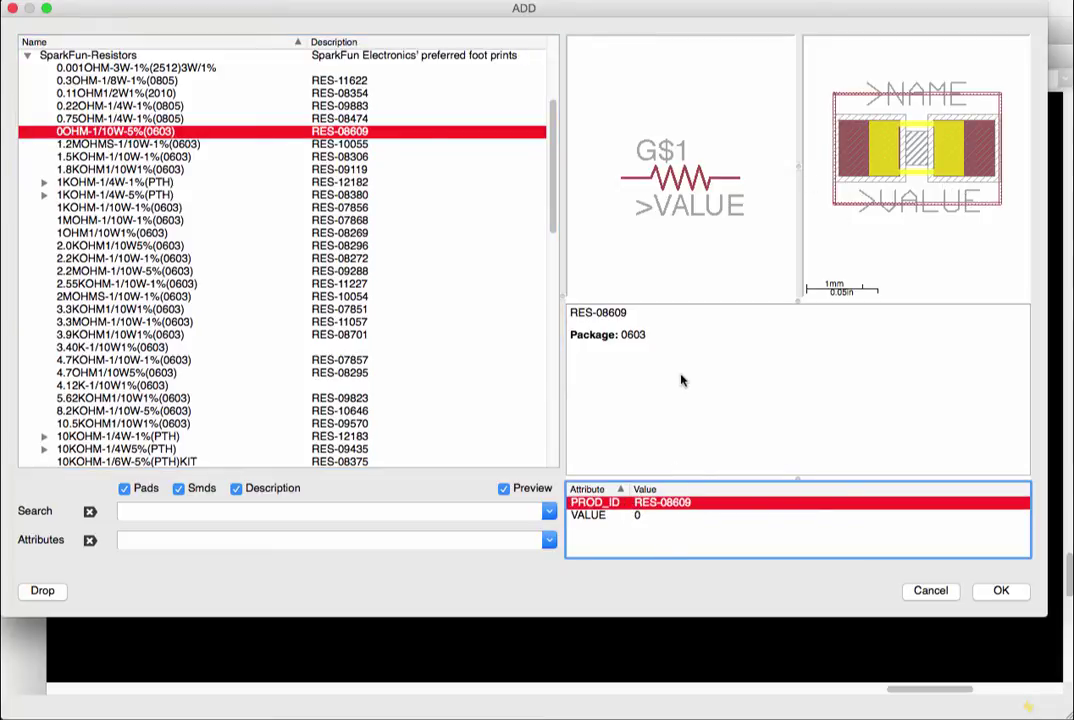
{"action": "left_click", "coordinate": [76, 171]}
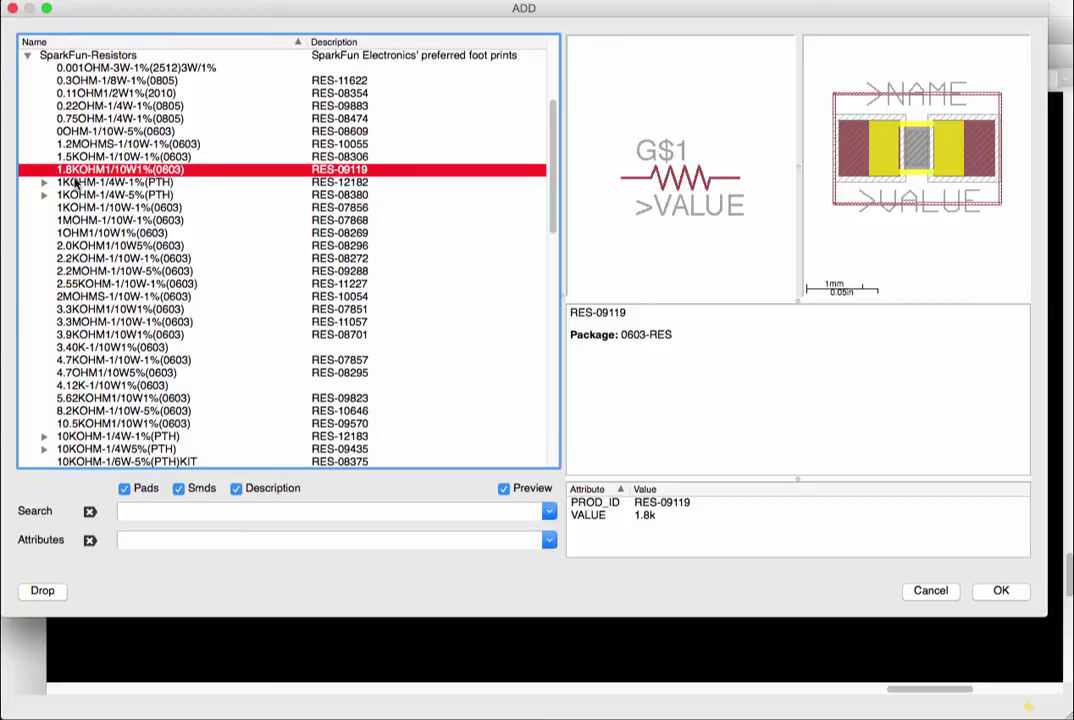
{"action": "left_click", "coordinate": [44, 183]}
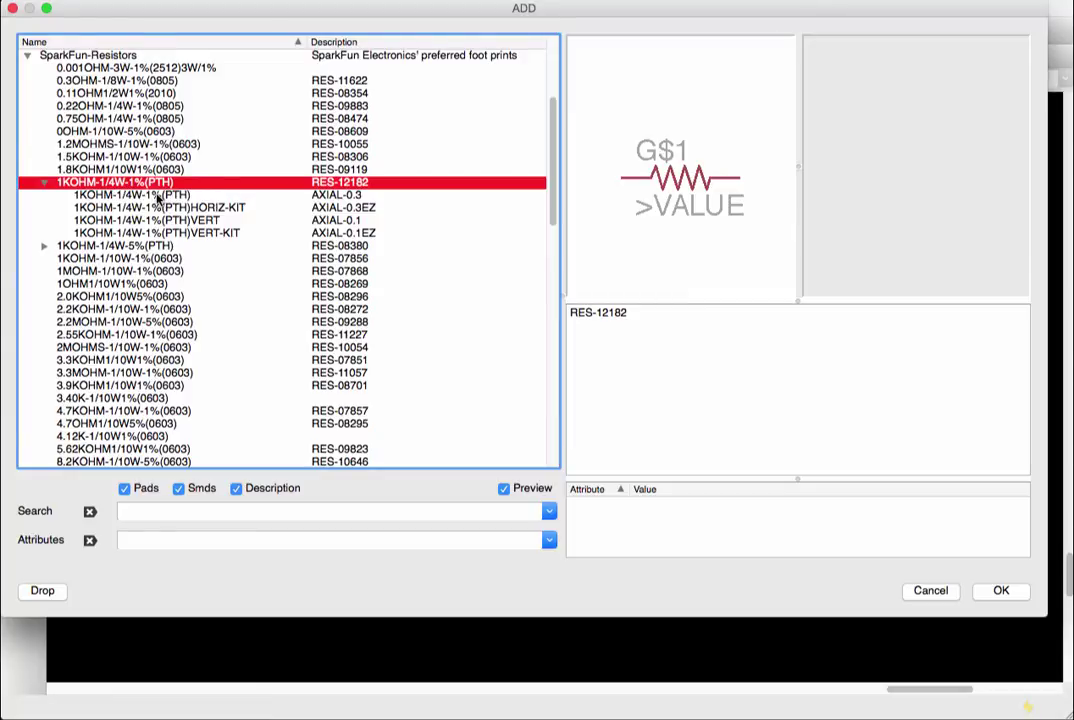
Preview the AXIAL-0.3 variant of the 1KOHM-1/4W-1%(PTH) resistor.
{"action": "left_click", "coordinate": [177, 197]}
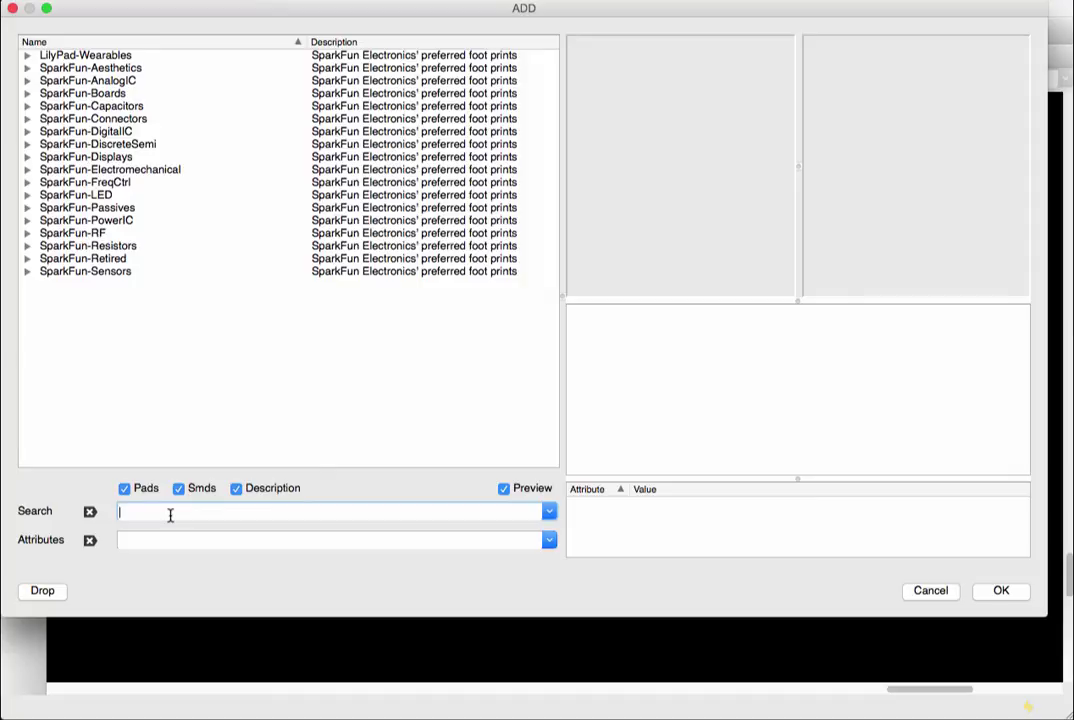
Search for 'resistor' and expand the RESISTOR device in SparkFun-Resistors.
{"action": "type", "text": "resistor"}
{"action": "key", "text": "Return"}
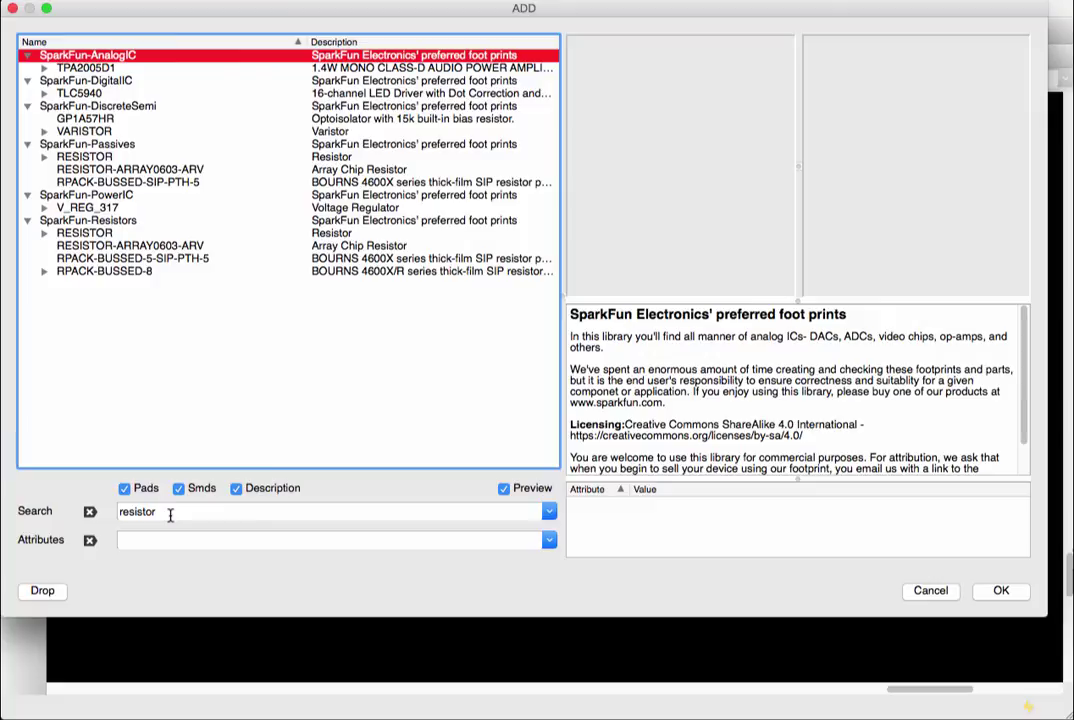
{"action": "left_click", "coordinate": [95, 221]}
{"action": "left_click", "coordinate": [70, 233]}
{"action": "left_click", "coordinate": [44, 233]}
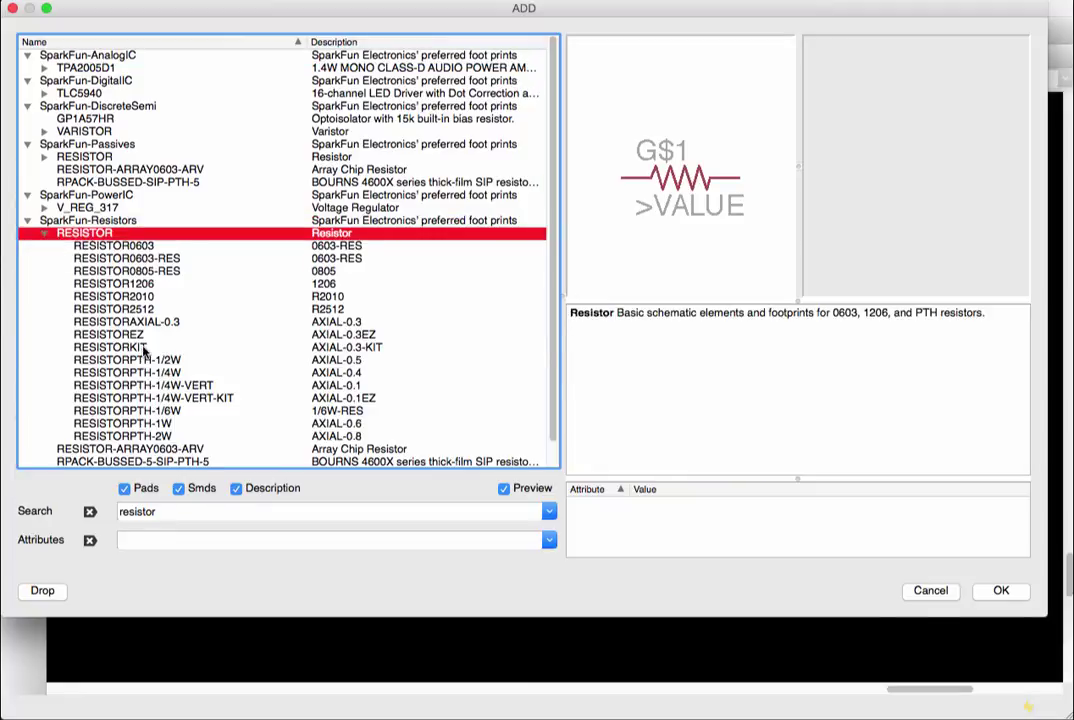
Preview RESISTOR package variants such as RESISTORKIT, RESISTOREZ, 0805-RES and 2010.
{"action": "left_click", "coordinate": [136, 347]}
{"action": "left_click", "coordinate": [138, 398]}
{"action": "left_click", "coordinate": [146, 423]}
{"action": "left_click", "coordinate": [122, 334]}
{"action": "left_click", "coordinate": [110, 271]}
{"action": "left_click", "coordinate": [115, 296]}
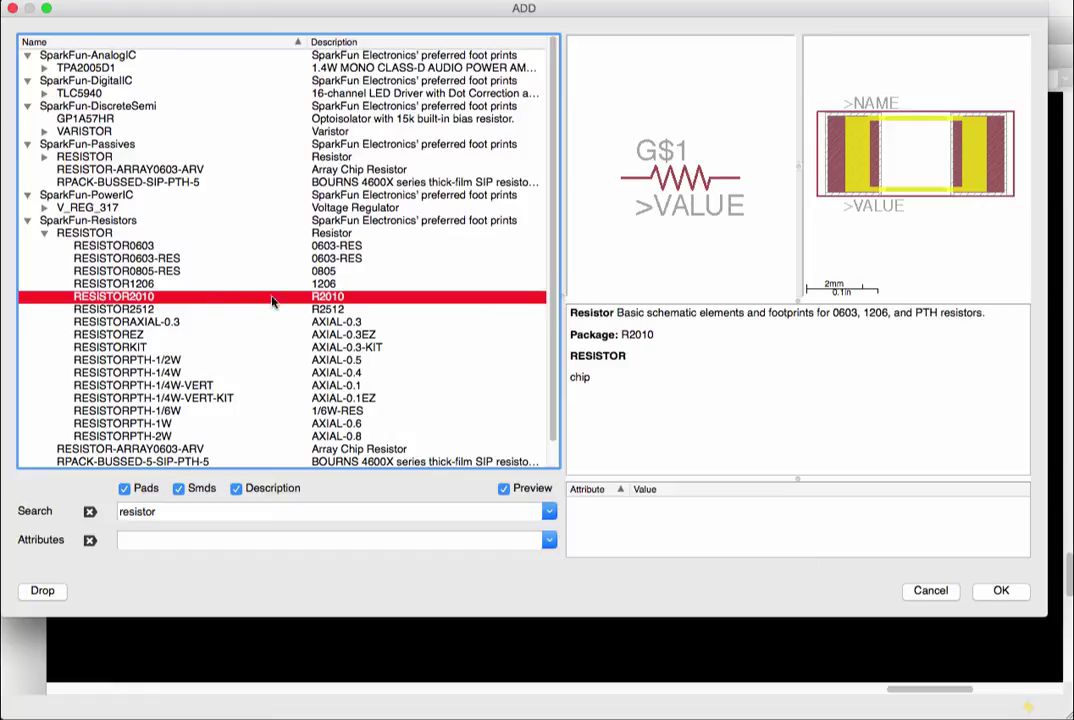
Choose the RESISTORAXIAL-0.3 through-hole package and confirm it for placement.
{"action": "left_click", "coordinate": [328, 322]}
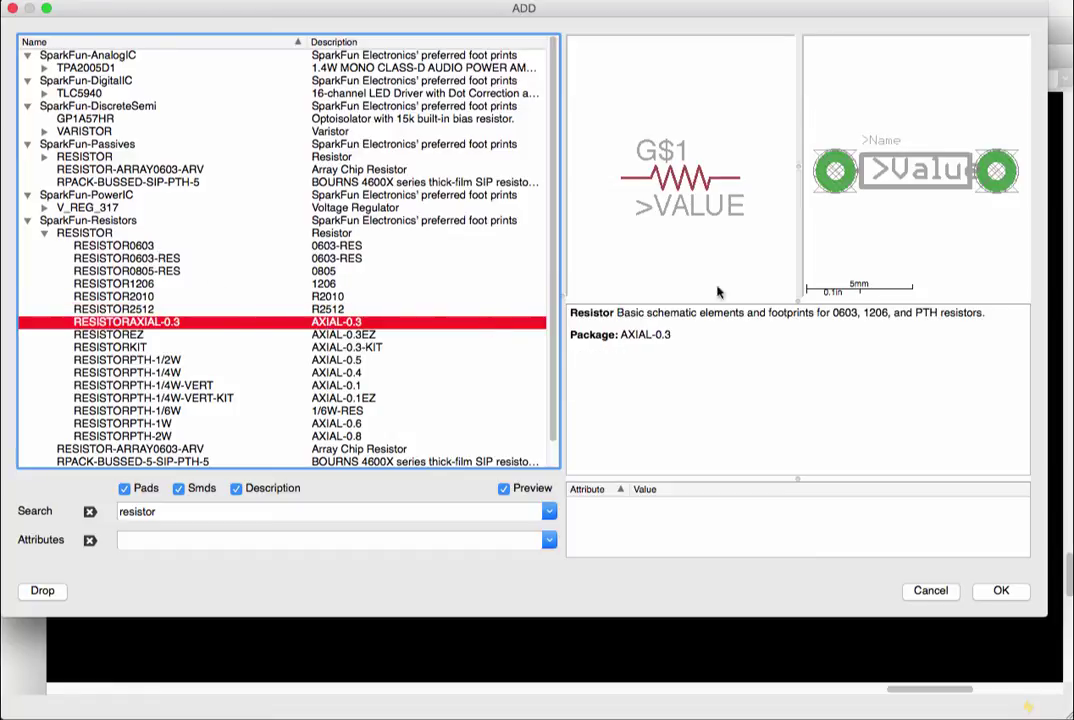
{"action": "double_click", "coordinate": [925, 313]}
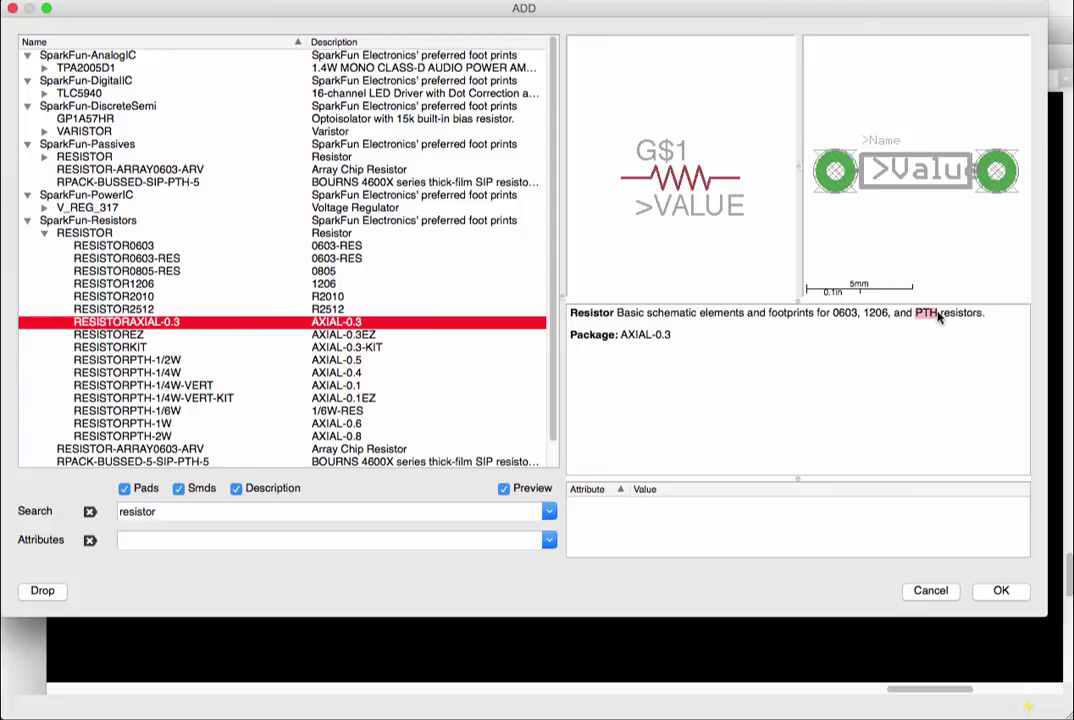
{"action": "left_click", "coordinate": [858, 368]}
{"action": "left_click", "coordinate": [995, 593]}
{"action": "scroll", "coordinate": [506, 383], "scroll_direction": "down", "scroll_amount": 1}
{"action": "scroll", "coordinate": [506, 383], "scroll_direction": "up", "scroll_amount": 2}
{"action": "scroll", "coordinate": [506, 383], "scroll_direction": "down", "scroll_amount": 6}
Place resistor R1 on the schematic and return to the ADD dialog.
{"action": "scroll", "coordinate": [506, 383], "scroll_direction": "up", "scroll_amount": 2}
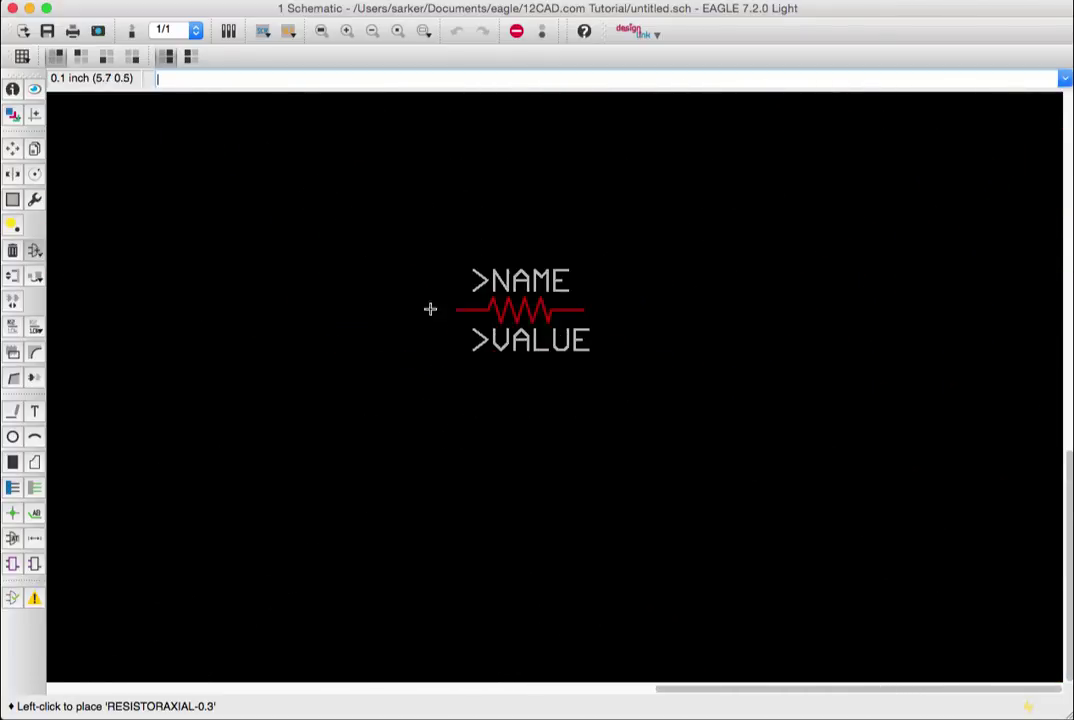
{"action": "left_click", "coordinate": [384, 342]}
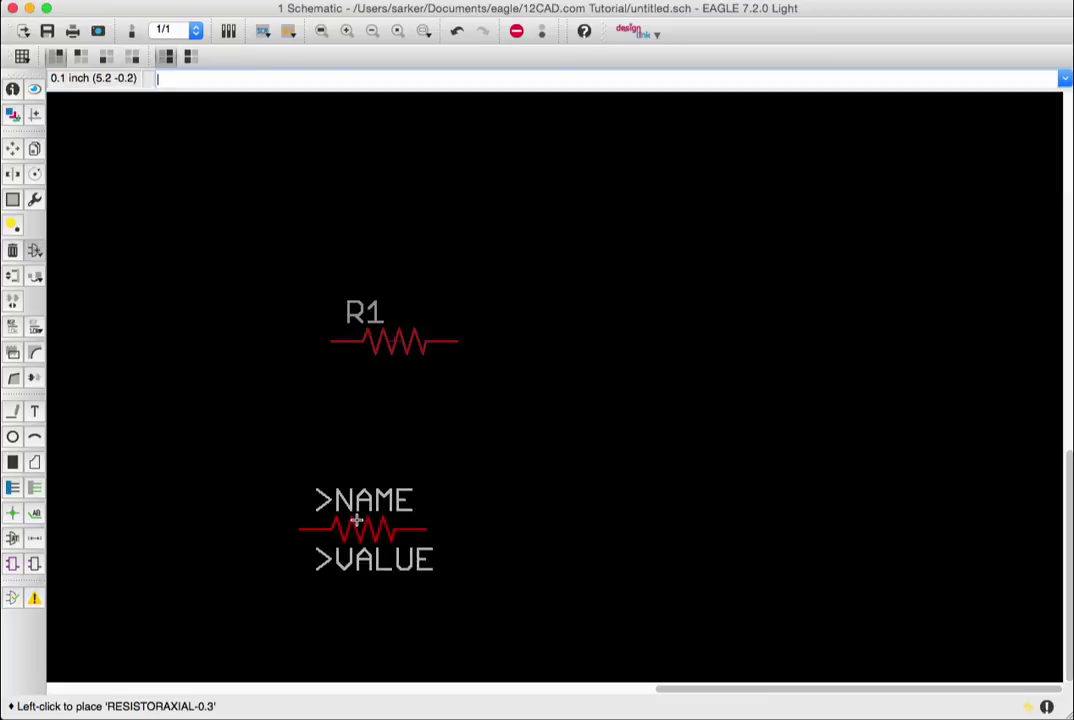
{"action": "key", "text": "Escape"}
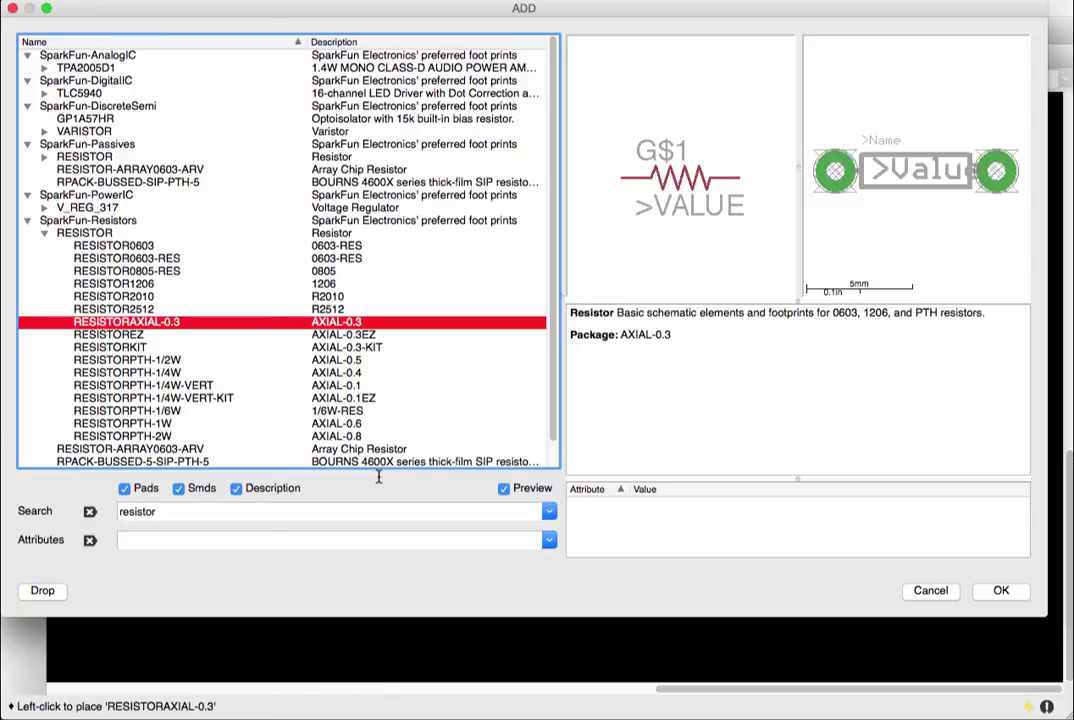
Search for 'capacitor' and choose the CAPEZ through-hole package under SparkFun-Passives CAP.
{"action": "left_click", "coordinate": [283, 512]}
{"action": "type", "text": "capacitor"}
{"action": "key", "text": "Return"}
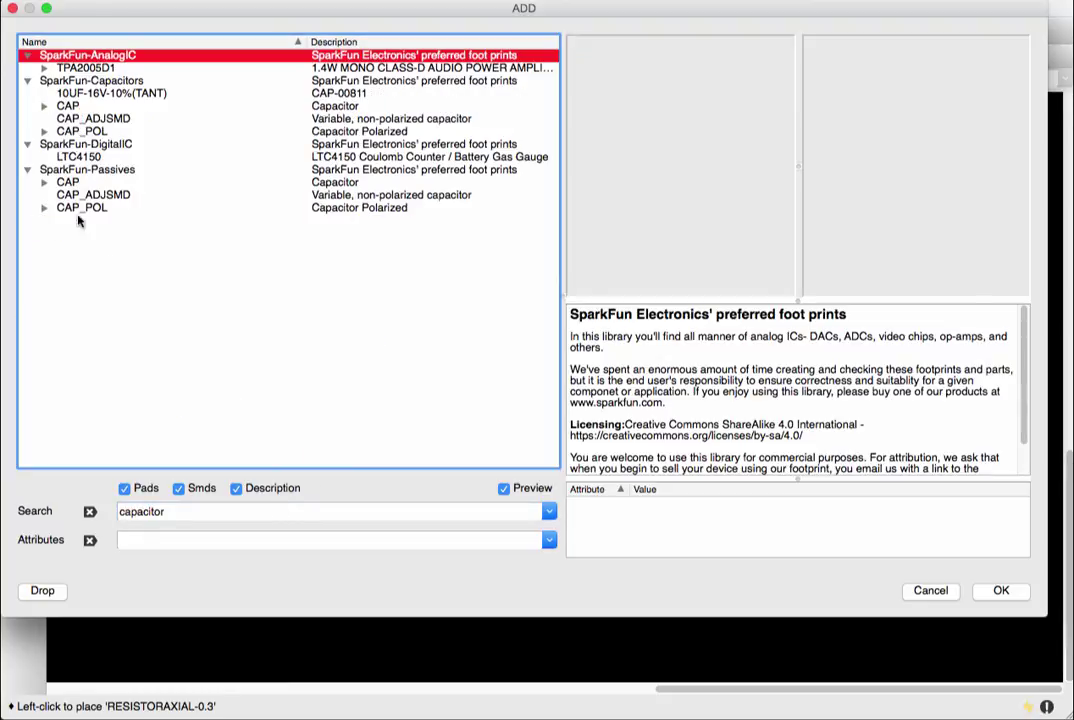
{"action": "left_click", "coordinate": [44, 182]}
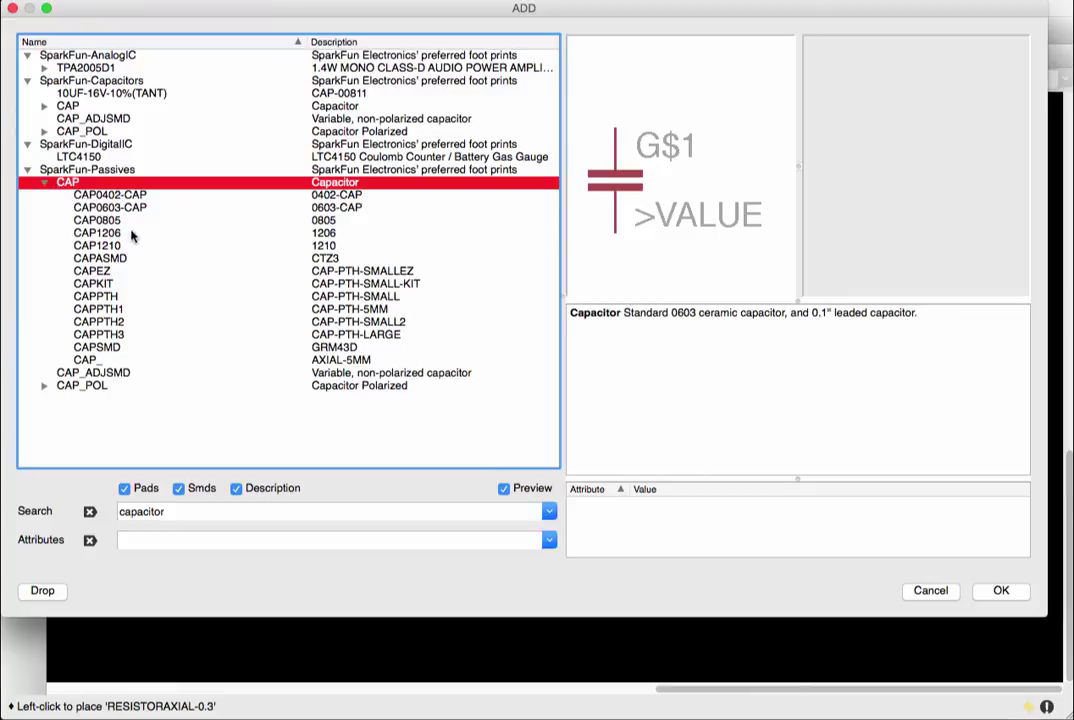
{"action": "left_click", "coordinate": [314, 271]}
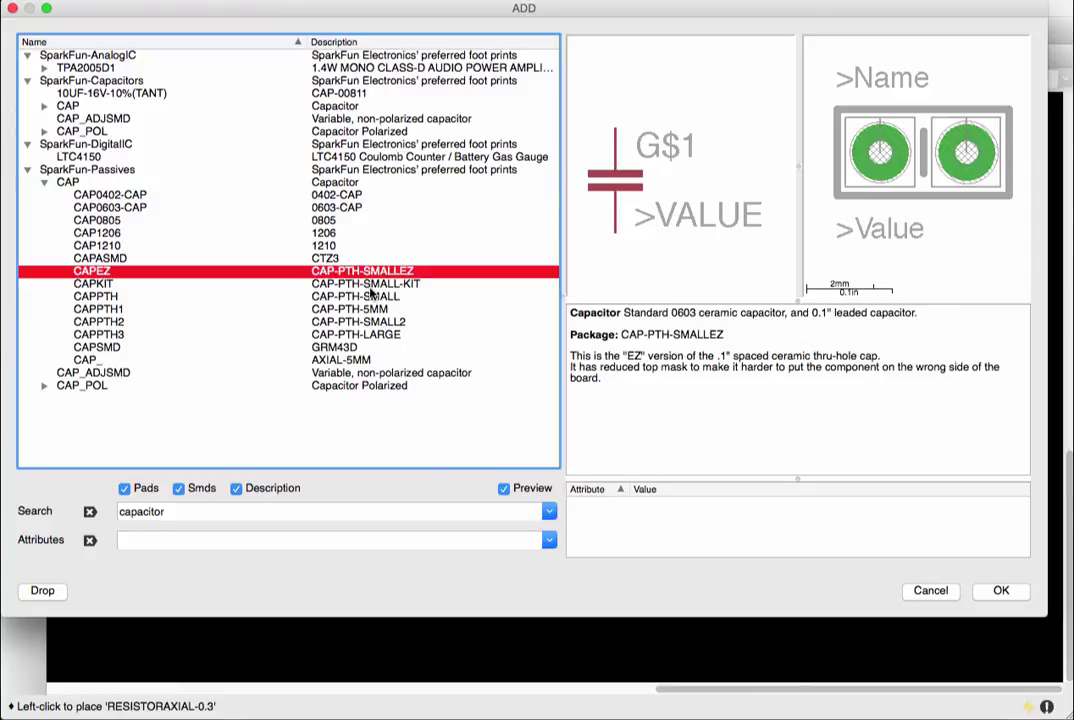
{"action": "left_click", "coordinate": [1002, 589]}
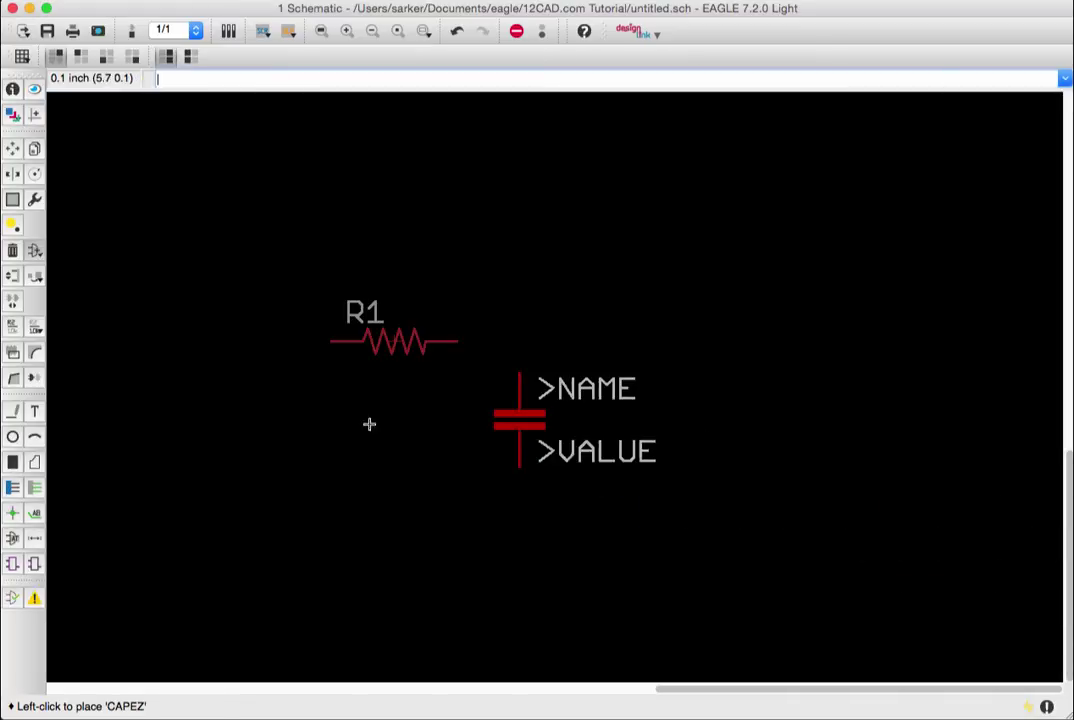
Place the capacitor as C1 below R1 and close the part library.
{"action": "left_click", "coordinate": [393, 436]}
{"action": "key", "text": "Escape"}
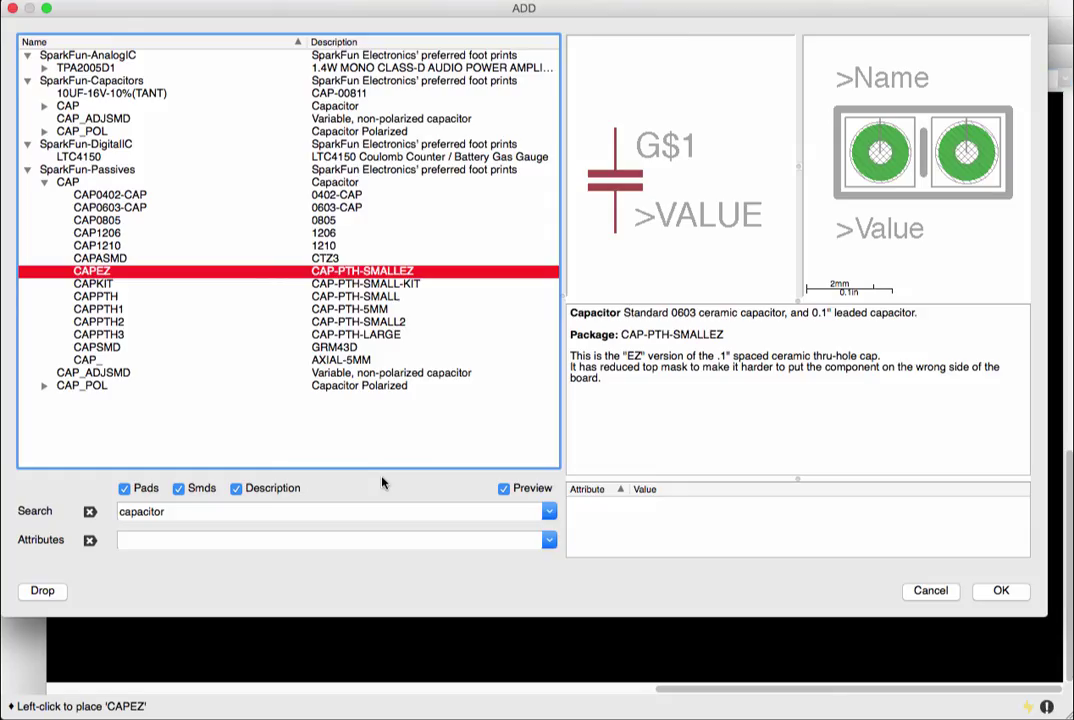
{"action": "left_click", "coordinate": [946, 595]}
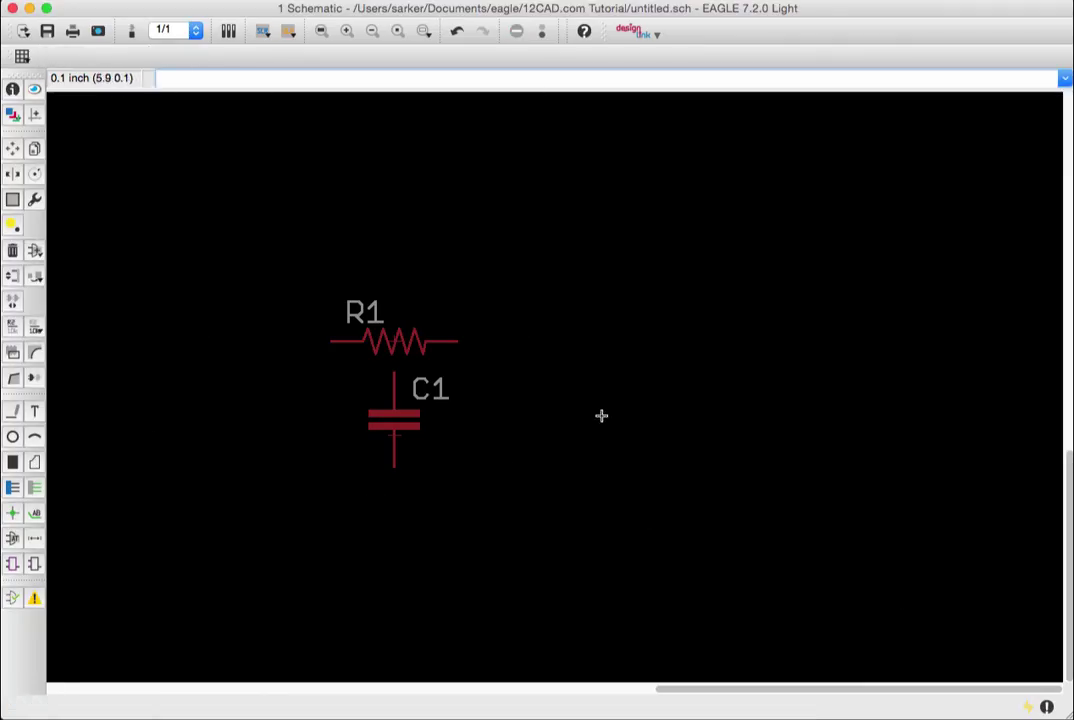